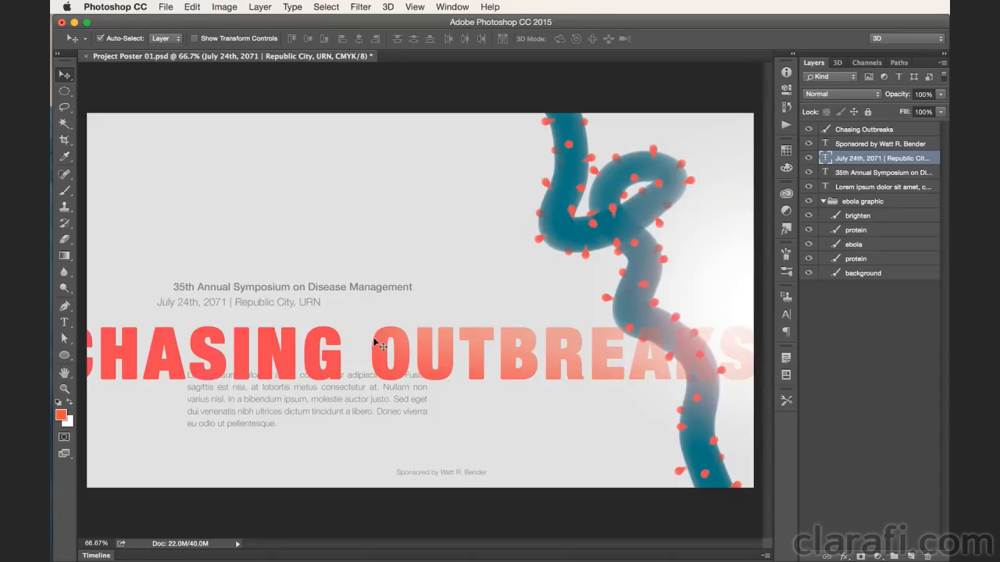
Step back through the latest moves of the heading, date, body text and Chasing Outbreaks title layers
{"action": "key", "text": "super+alt+z"}
{"action": "key", "text": "super+alt+z"}
{"action": "key", "text": "super+alt+z"}
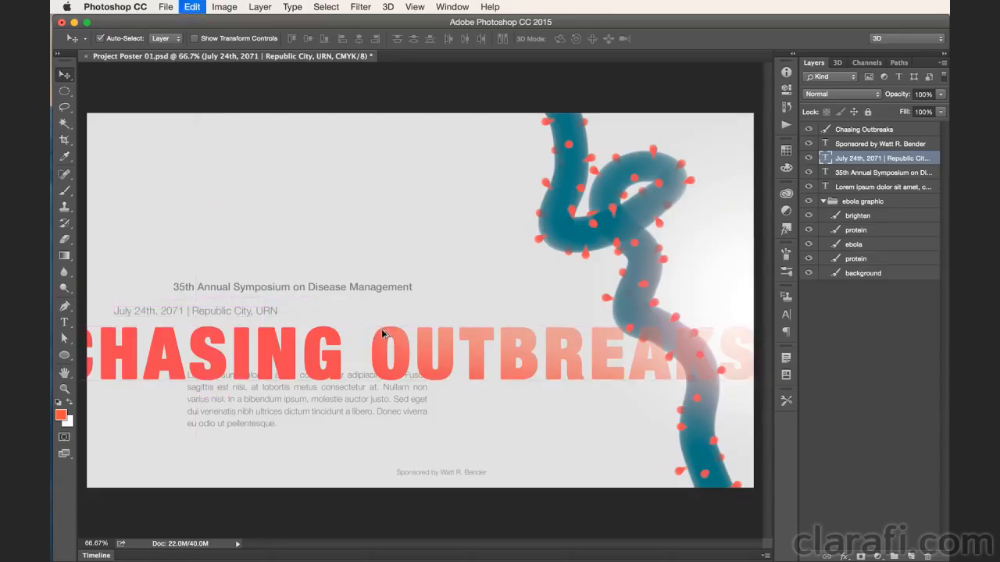
{"action": "key", "text": "super+alt+z"}
{"action": "key", "text": "super+alt+z"}
{"action": "key", "text": "super+alt+z"}
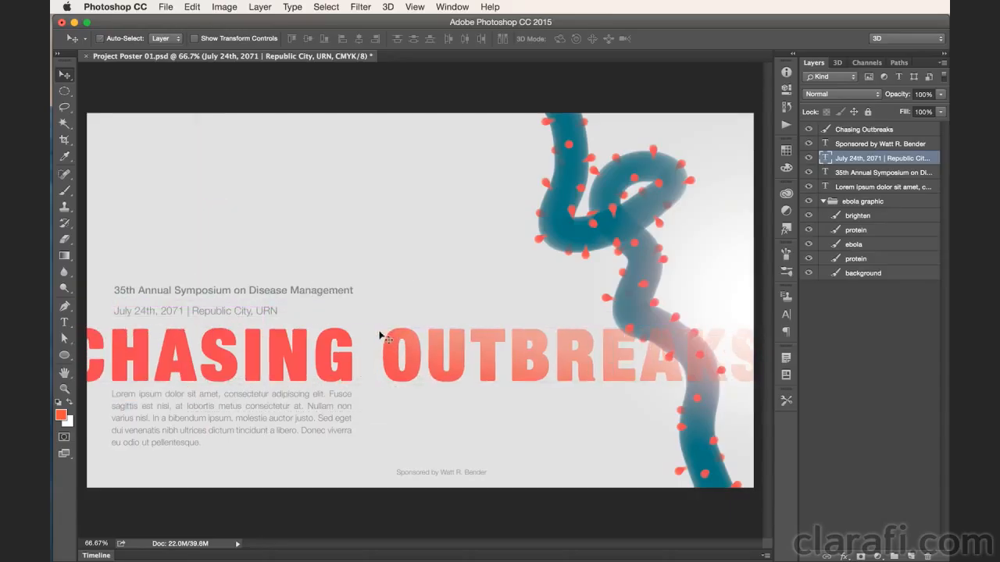
Try moving the ebola layer and the Chasing Outbreaks title with Auto-Select enabled, and undo both moves
{"action": "left_click", "coordinate": [128, 43]}
{"action": "left_click_drag", "start_coordinate": [557, 202], "coordinate": [429, 227]}
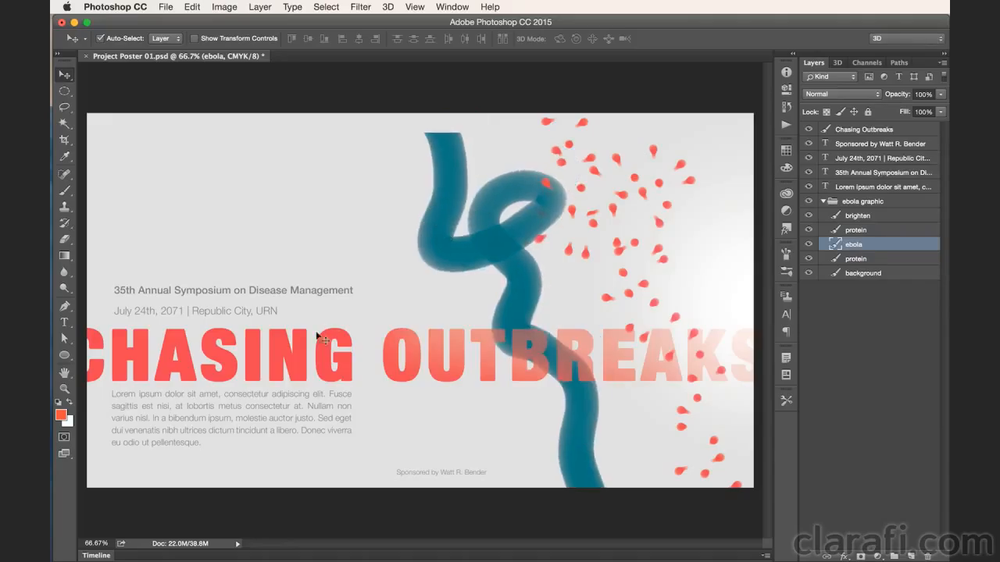
{"action": "left_click", "coordinate": [295, 363]}
{"action": "left_click_drag", "start_coordinate": [295, 364], "coordinate": [331, 311]}
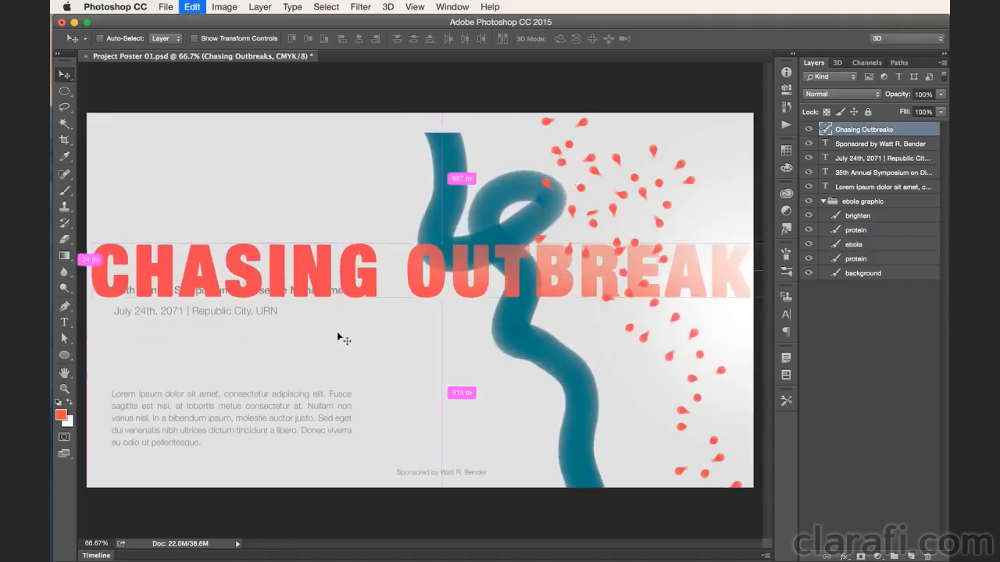
{"action": "key", "text": "super+alt+z"}
{"action": "key", "text": "super+alt+z"}
{"action": "key", "text": "super"}
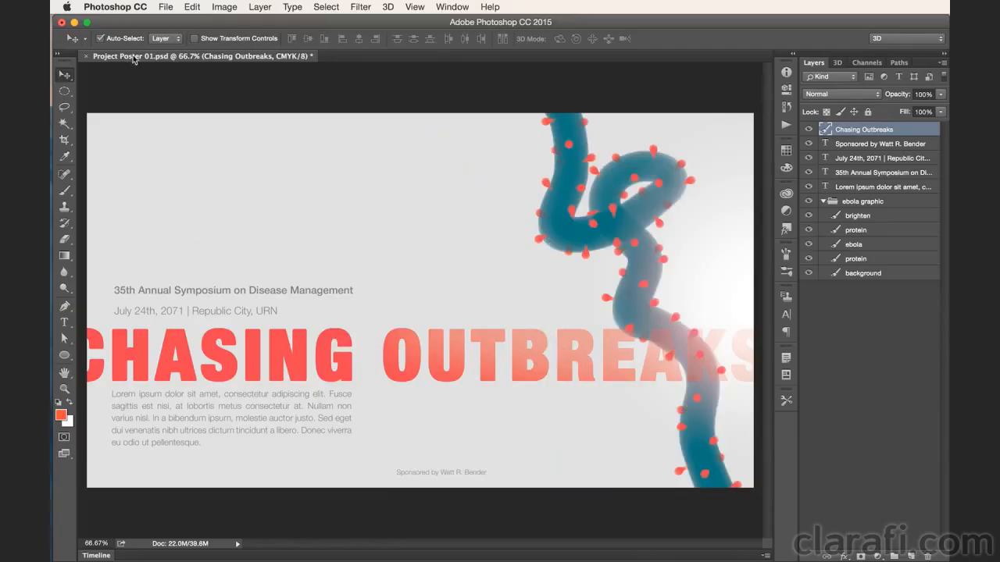
Turn off automatic layer selection for the Move tool
{"action": "left_click", "coordinate": [100, 39]}
{"action": "key", "text": "super"}
{"action": "key", "text": "super"}
{"action": "key", "text": "super"}
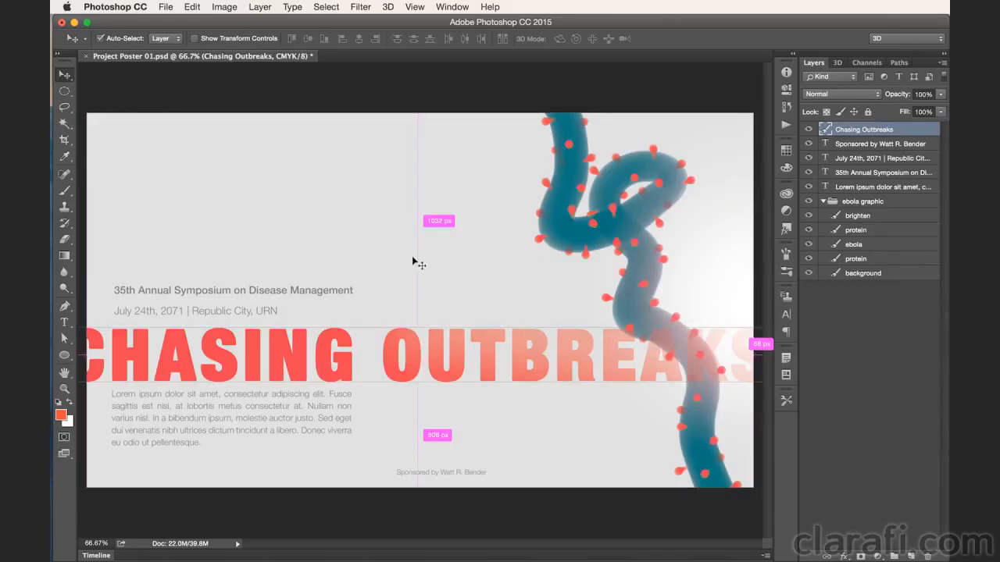
Select the background and sponsor text layers together and align their horizontal centers
{"action": "left_click", "coordinate": [410, 251], "text": "super"}
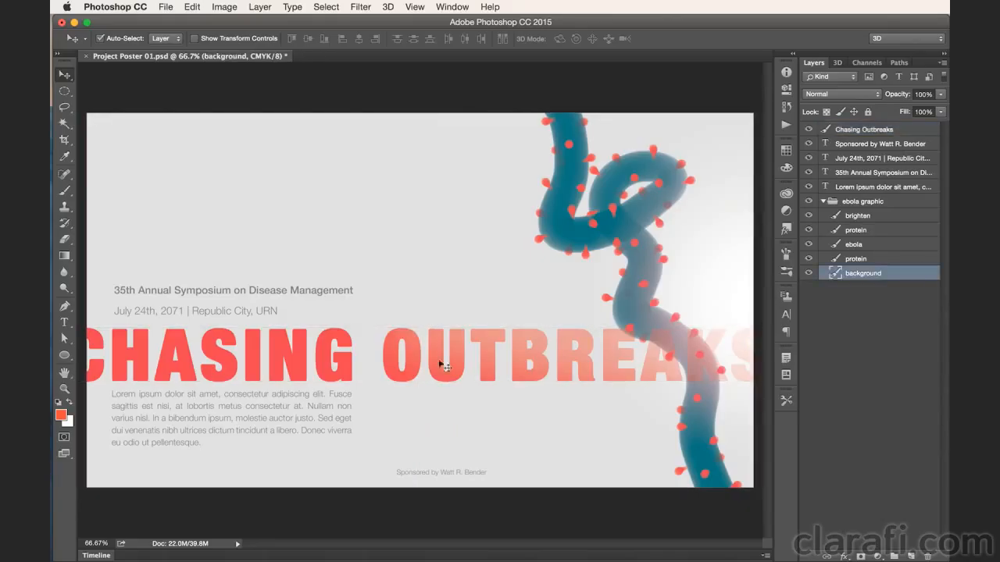
{"action": "left_click", "coordinate": [418, 478], "text": "shift+super"}
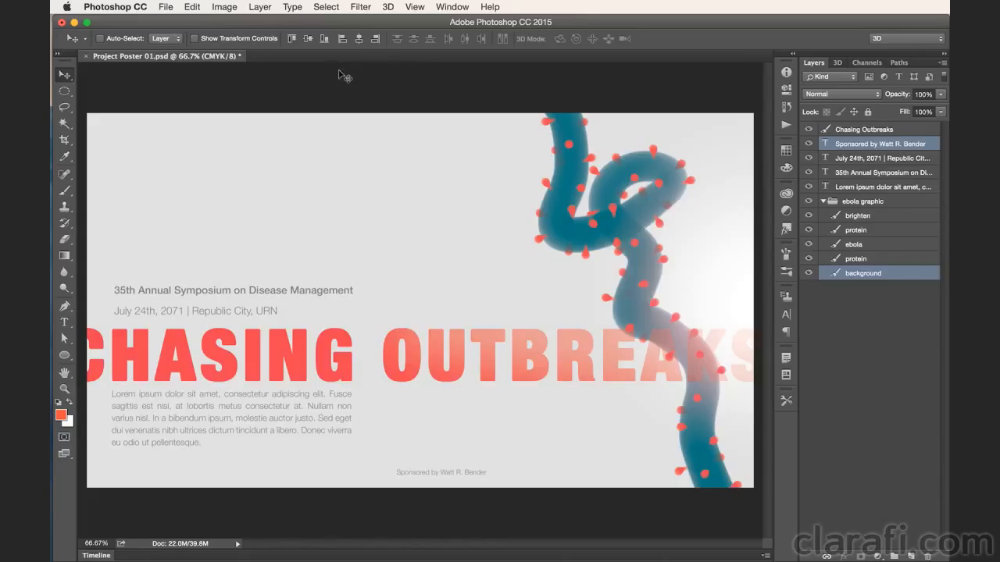
{"action": "left_click", "coordinate": [342, 38]}
{"action": "left_click", "coordinate": [376, 38]}
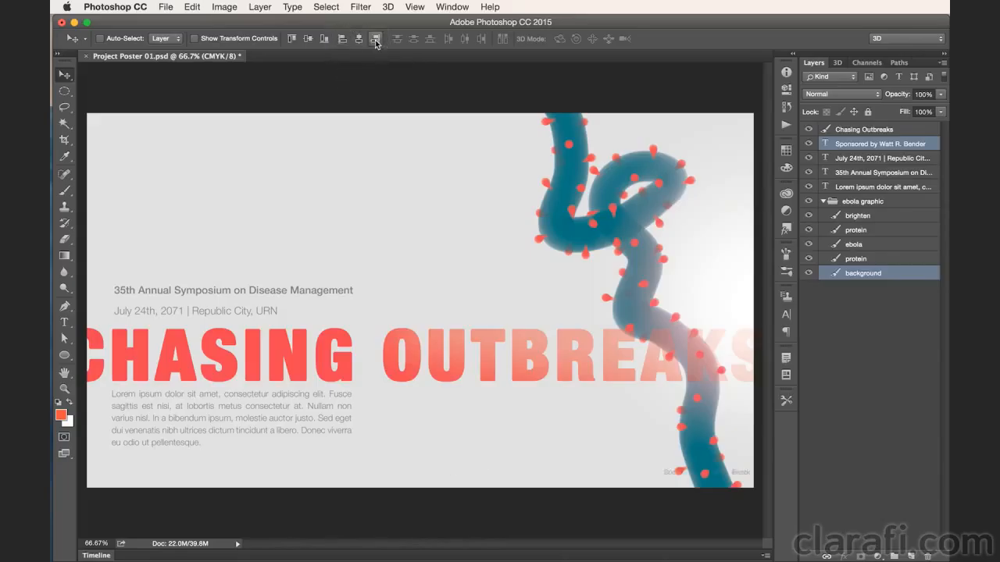
{"action": "left_click", "coordinate": [359, 39]}
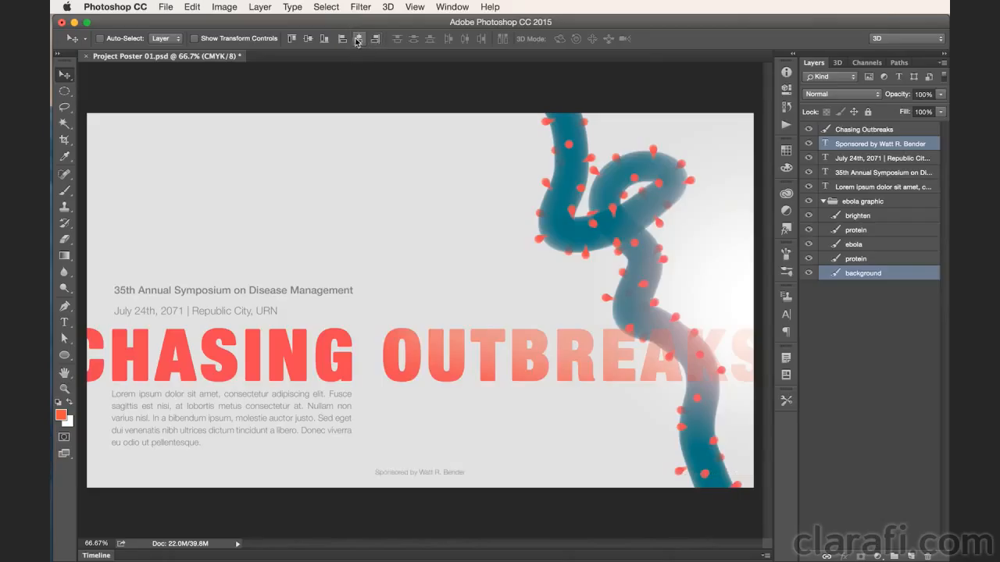
Try to align the horizontal centers of the Chasing Outbreaks and background layers, and undo the alignment
{"action": "left_click", "coordinate": [906, 131]}
{"action": "left_click", "coordinate": [899, 280], "text": "super"}
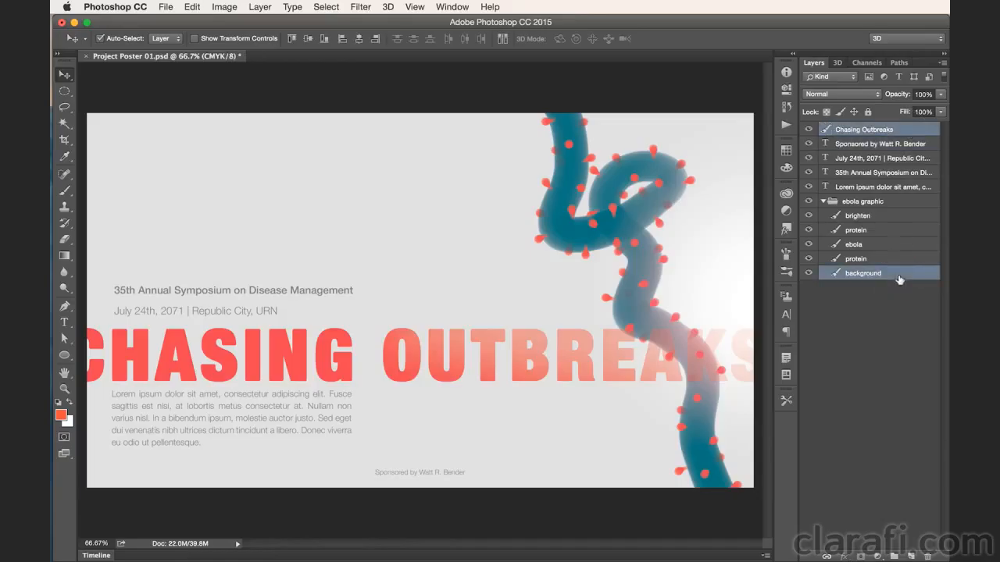
{"action": "left_click", "coordinate": [361, 42]}
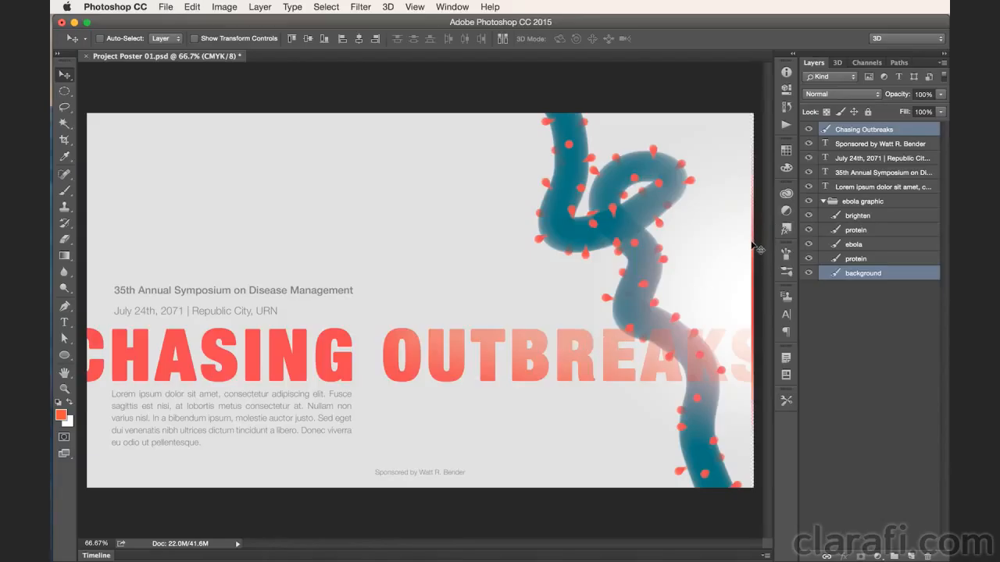
{"action": "key", "text": "super+z"}
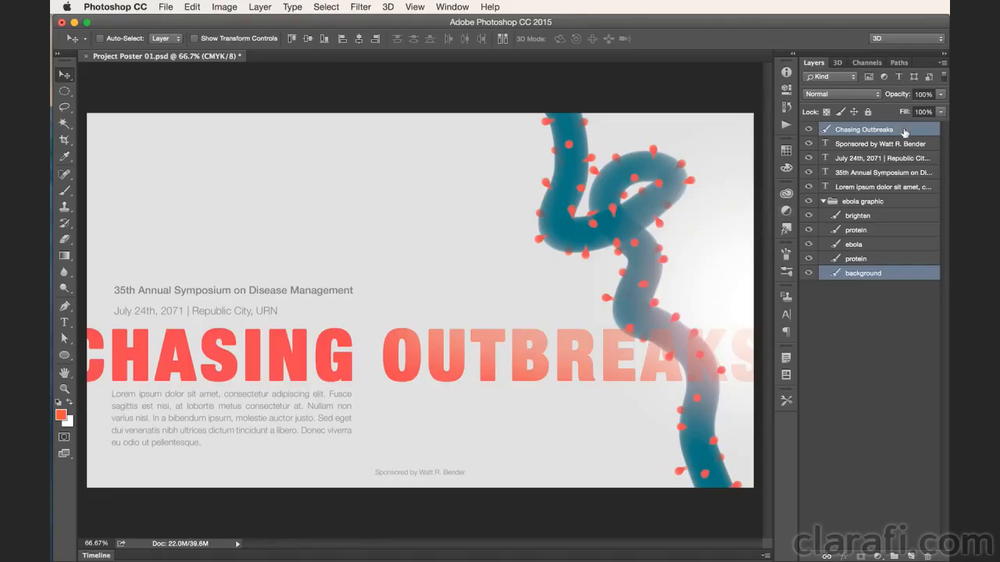
Enable Snap and reposition the Chasing Outbreaks title between the date line and the body paragraph
{"action": "left_click", "coordinate": [906, 135]}
{"action": "mouse_move", "coordinate": [370, 357]}
{"action": "left_mouse_down"}
{"action": "mouse_move", "coordinate": [409, 352]}
{"action": "mouse_move", "coordinate": [390, 359]}
{"action": "mouse_move", "coordinate": [346, 344]}
{"action": "mouse_move", "coordinate": [337, 353]}
{"action": "mouse_move", "coordinate": [359, 353]}
{"action": "left_mouse_up"}
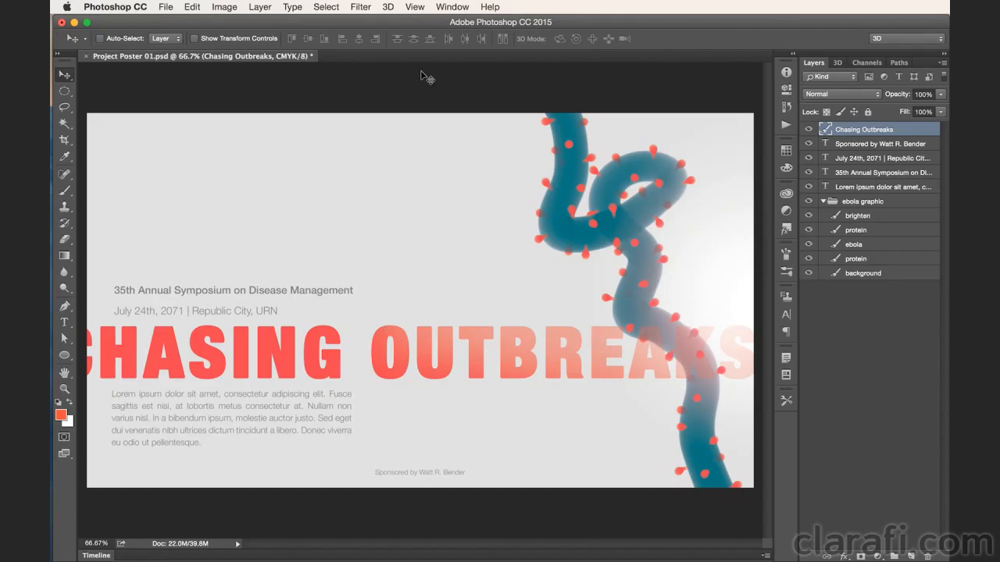
{"action": "left_click", "coordinate": [415, 7]}
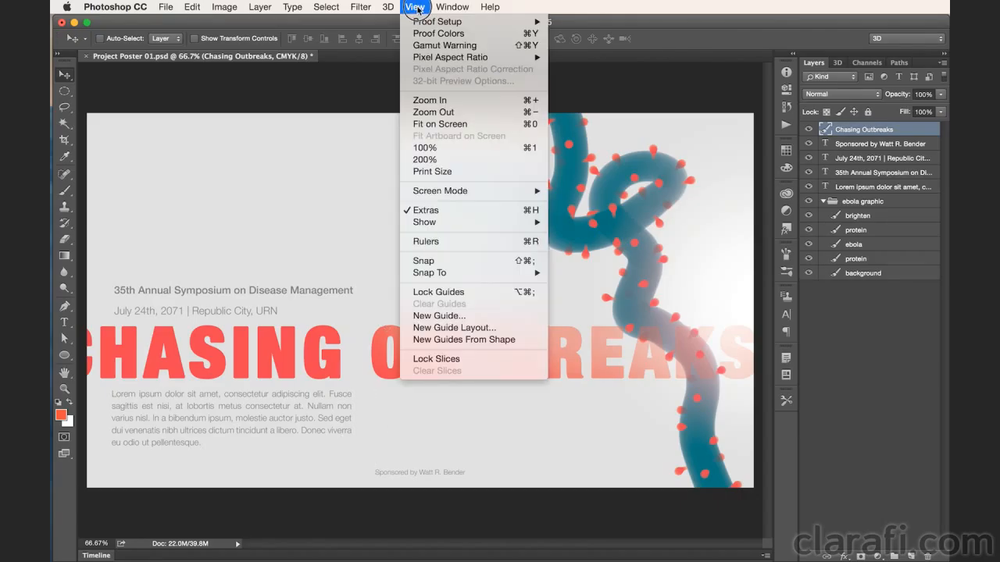
{"action": "left_click", "coordinate": [458, 264]}
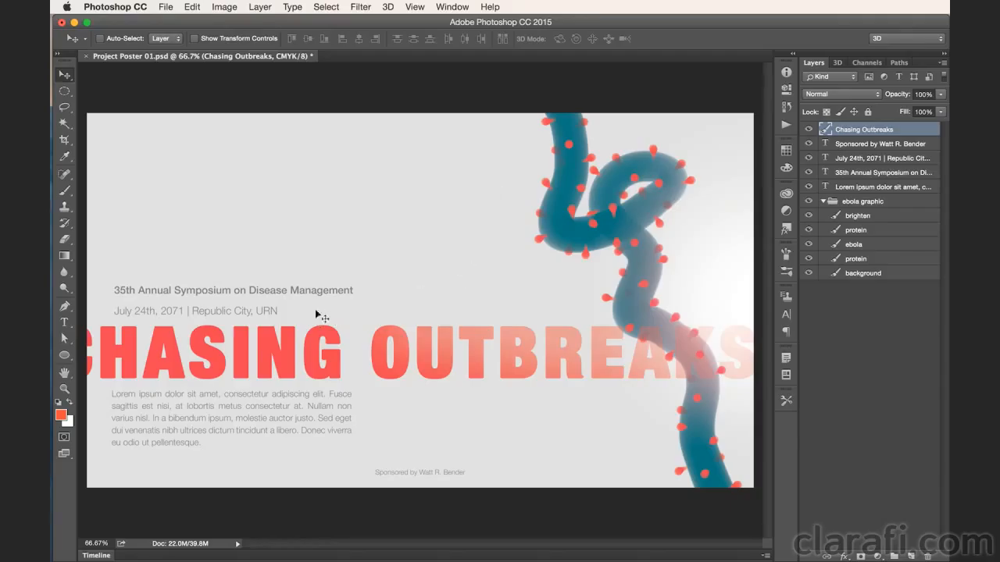
{"action": "left_click_drag", "start_coordinate": [291, 367], "coordinate": [319, 159]}
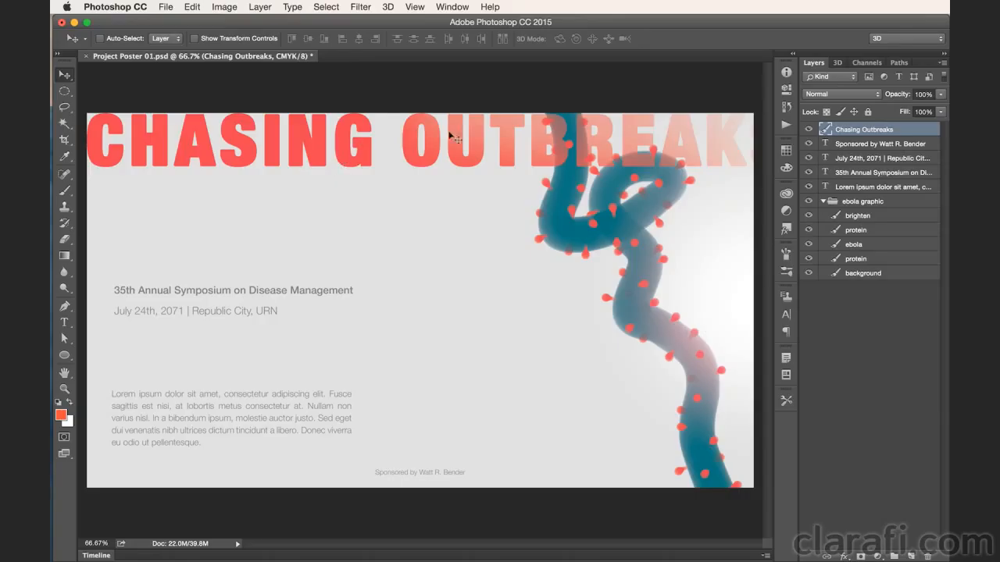
{"action": "left_click_drag", "start_coordinate": [531, 136], "coordinate": [486, 349]}
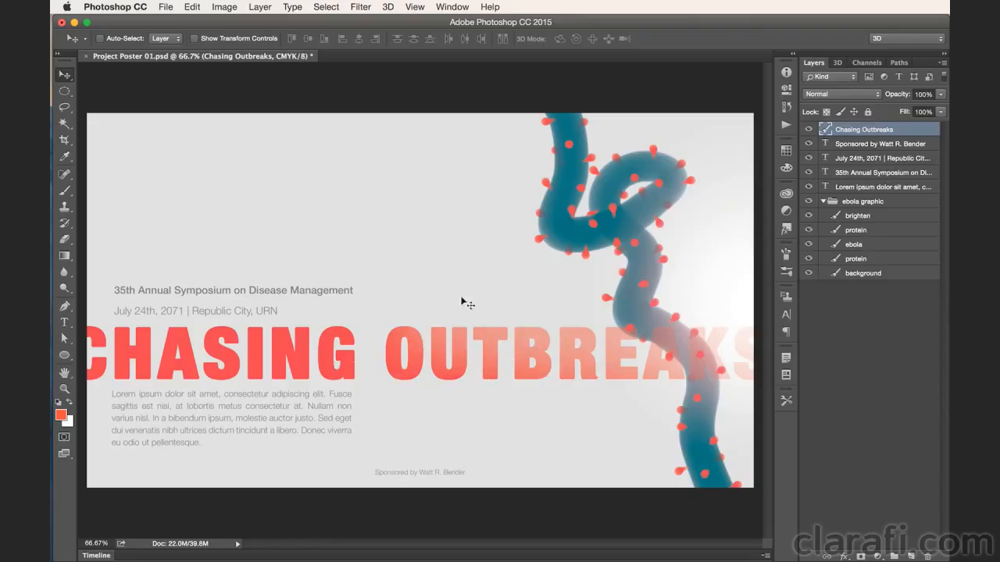
Show the rulers around the canvas and check the available ruler units
{"action": "left_click", "coordinate": [415, 7]}
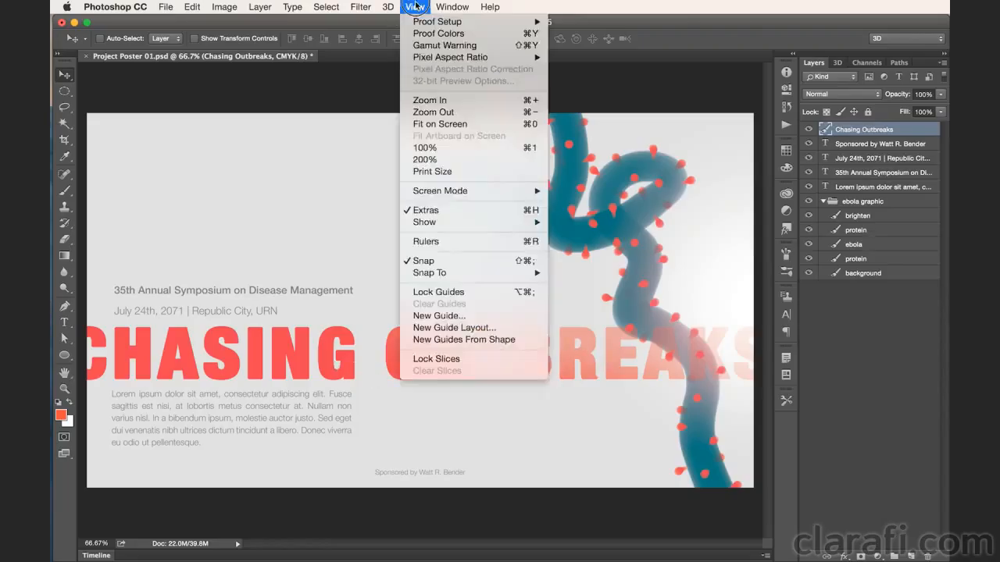
{"action": "left_click", "coordinate": [442, 243]}
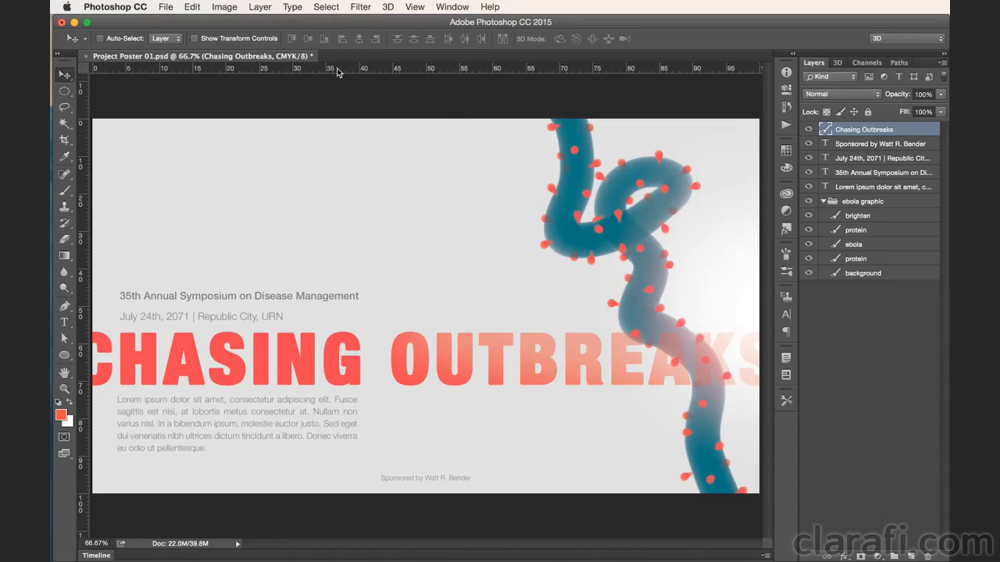
{"action": "right_click", "coordinate": [409, 69]}
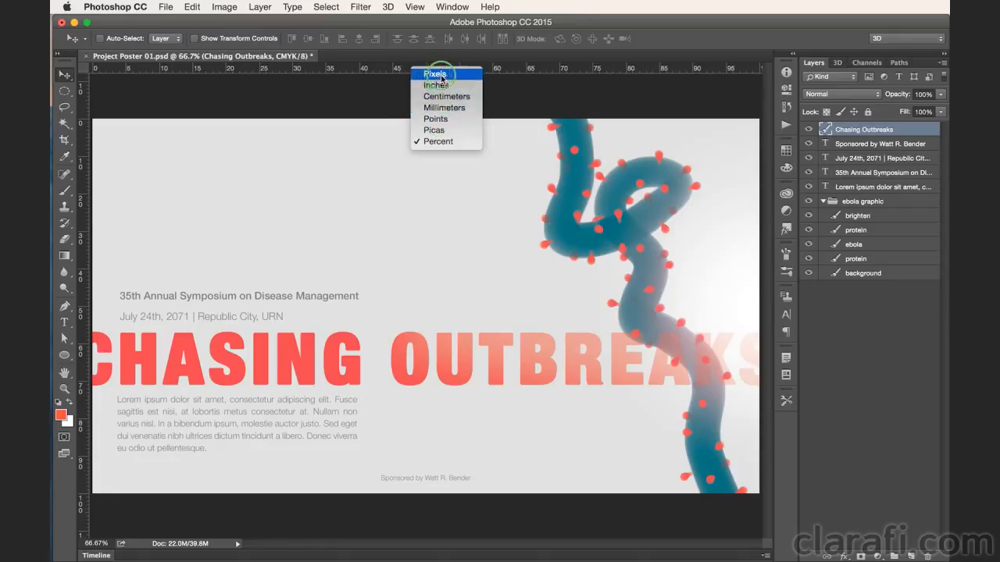
{"action": "left_click", "coordinate": [397, 72]}
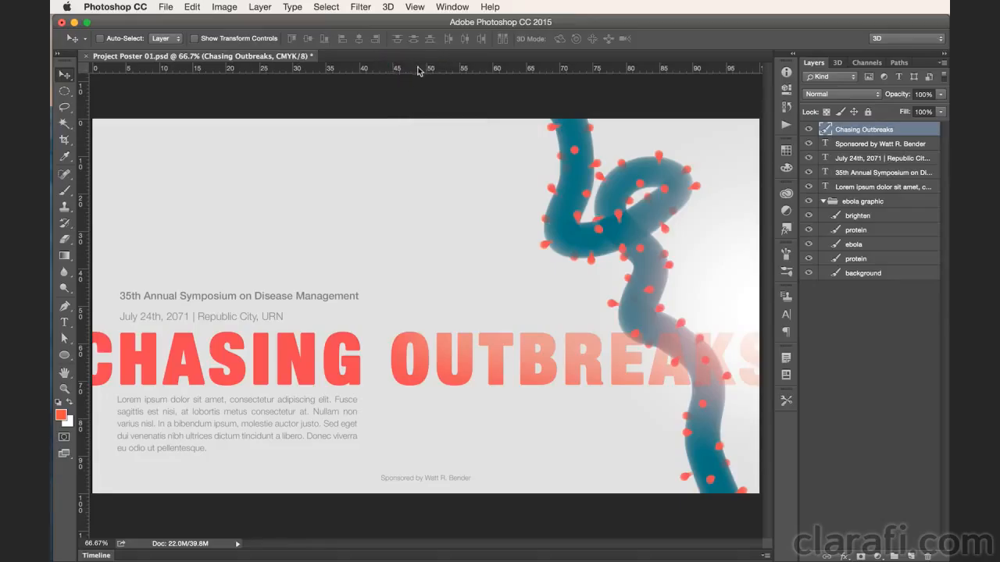
Add a horizontal guide at about 70% of the canvas height and snap the bottom of the Chasing Outbreaks title to it
{"action": "left_click_drag", "start_coordinate": [414, 71], "coordinate": [484, 420]}
{"action": "key", "text": "z"}
{"action": "key", "text": "v"}
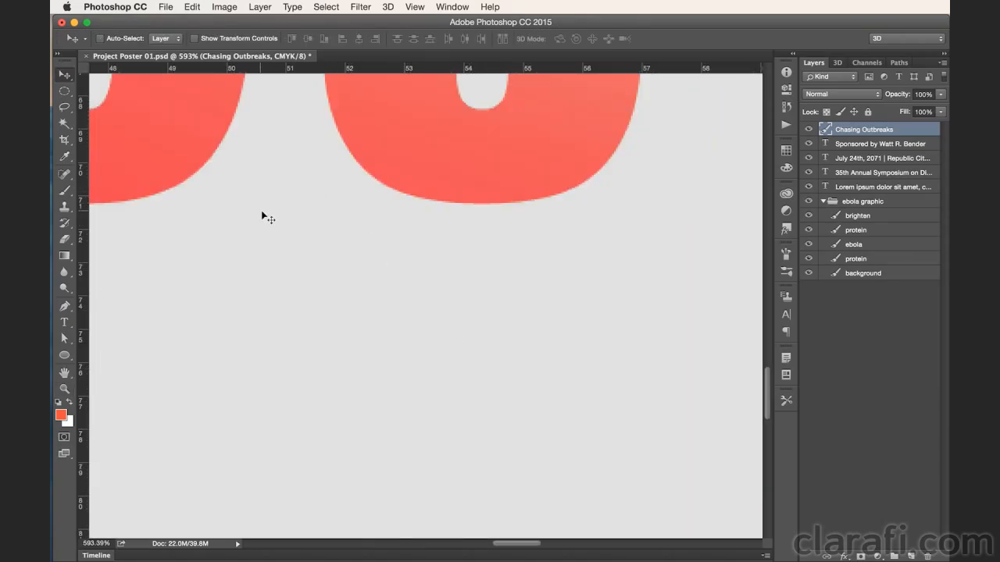
{"action": "left_click_drag", "start_coordinate": [272, 203], "coordinate": [272, 204]}
{"action": "key", "text": "super+0"}
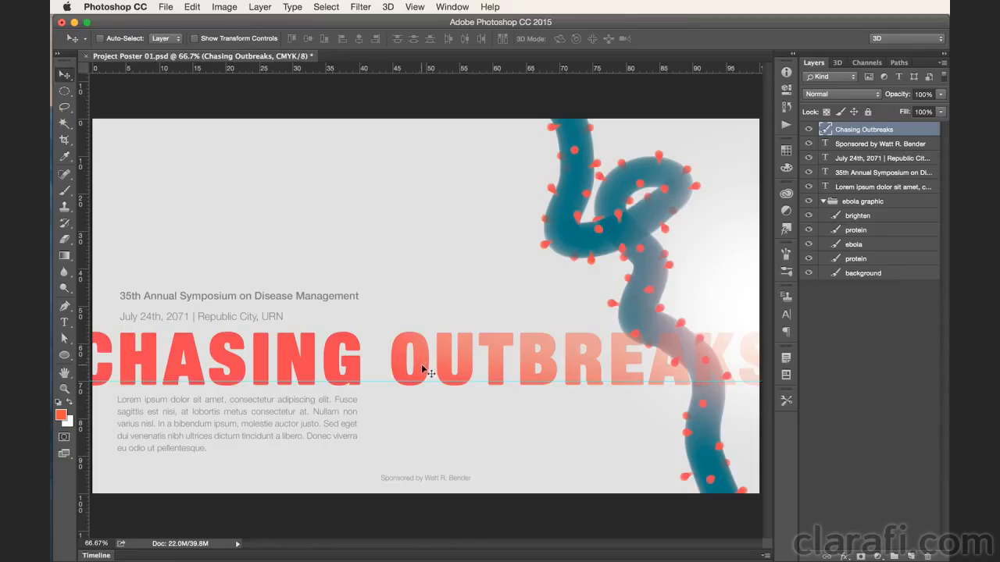
{"action": "left_click_drag", "start_coordinate": [422, 370], "coordinate": [423, 362]}
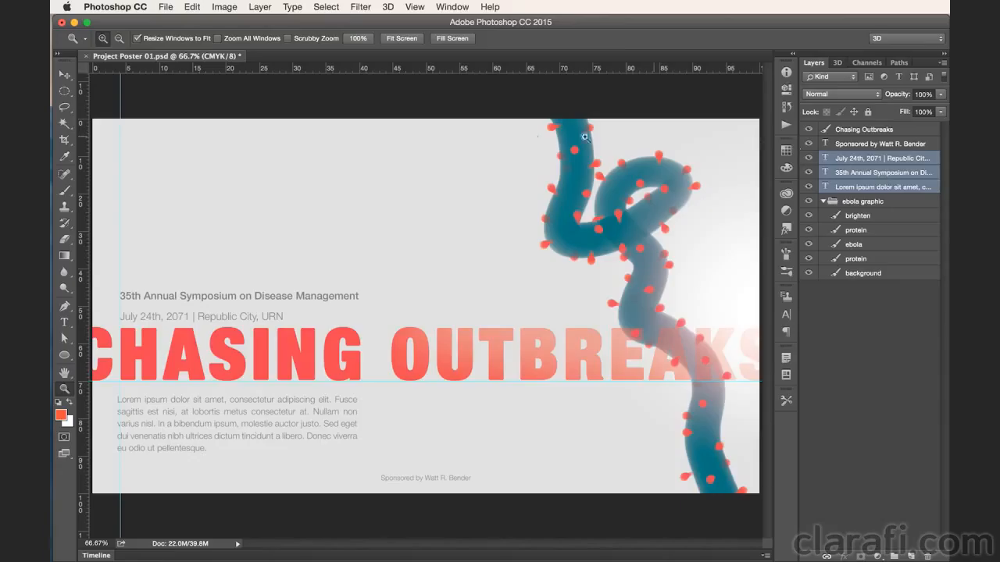
Left-align the date, symposium heading and body text layers, and move them slightly up against the vertical guide
{"action": "key", "text": "v"}
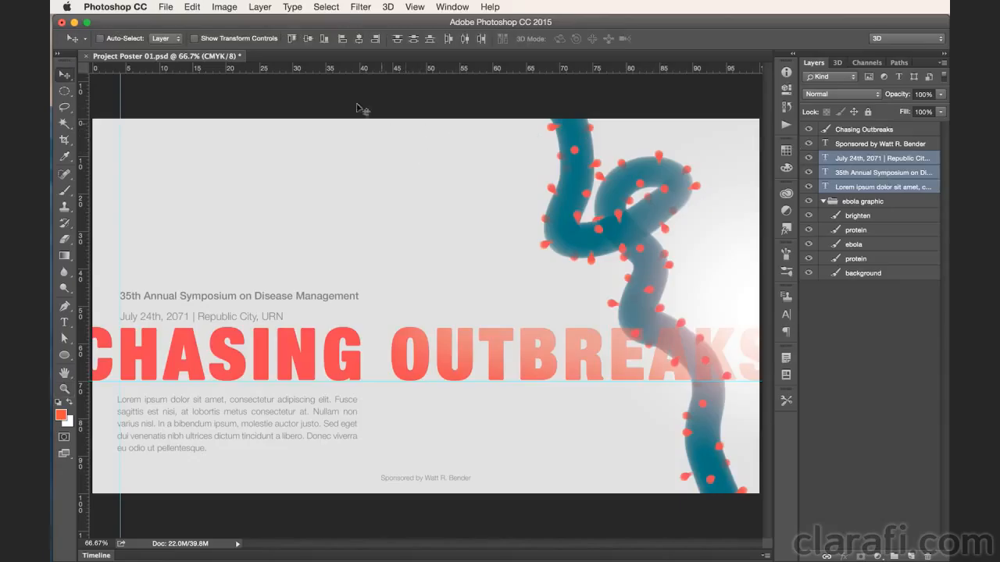
{"action": "left_click", "coordinate": [342, 38]}
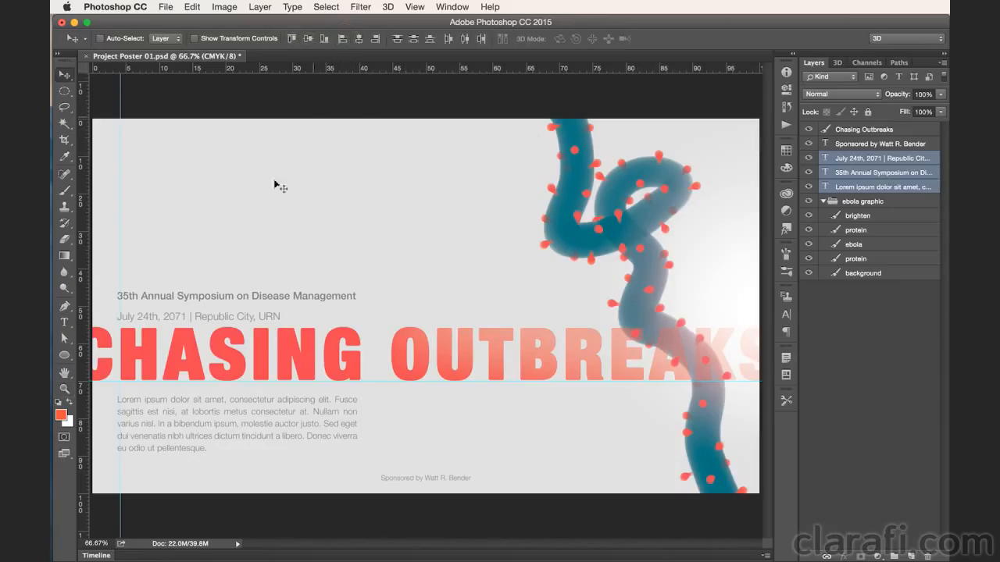
{"action": "left_click", "coordinate": [159, 312]}
{"action": "left_click_drag", "start_coordinate": [159, 312], "coordinate": [197, 296]}
{"action": "key", "text": "Up"}
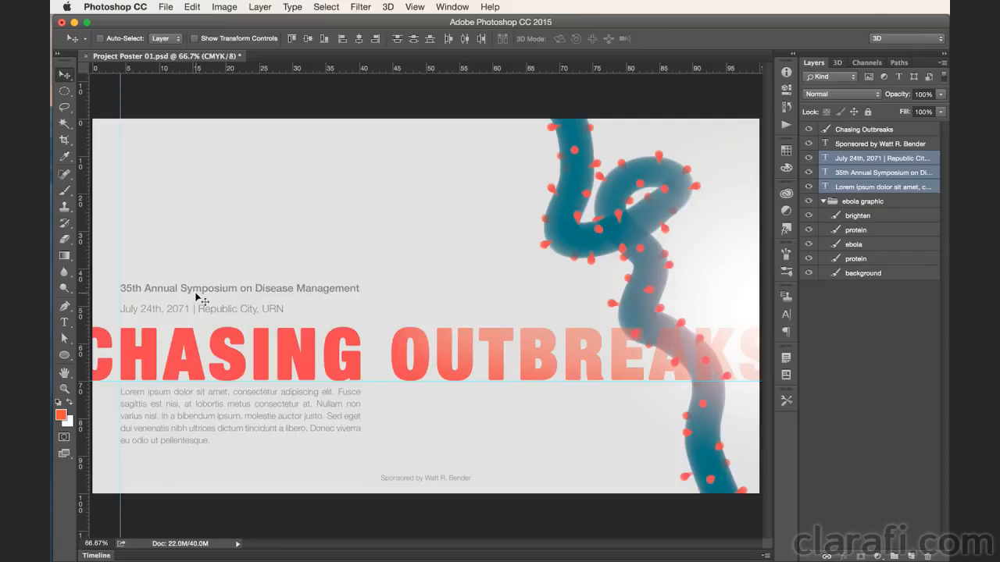
Nudge the symposium heading layer and the date layer slightly down toward the title
{"action": "left_click", "coordinate": [874, 175]}
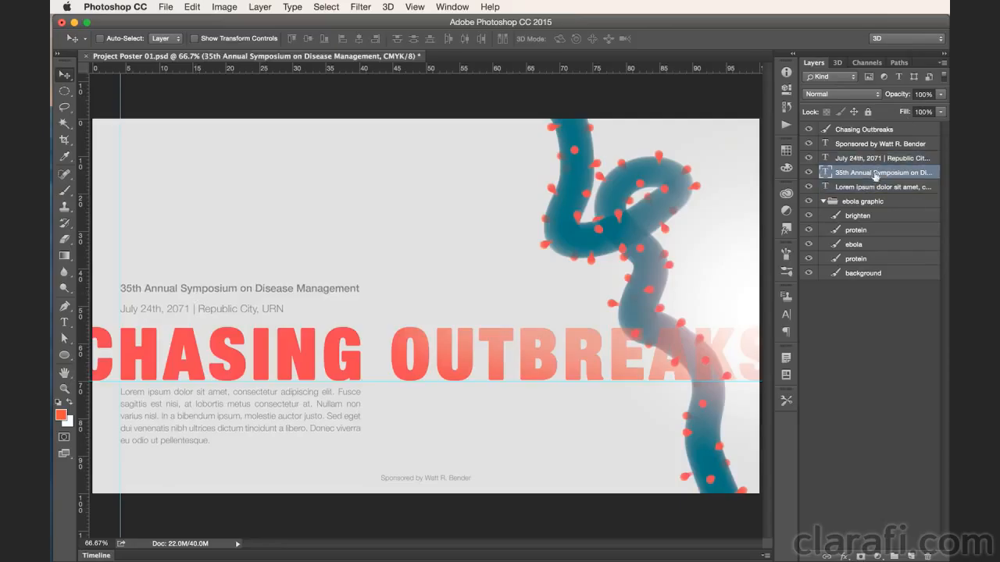
{"action": "key", "text": "Down"}
{"action": "key", "text": "Down"}
{"action": "key", "text": "Down"}
{"action": "key", "text": "Down"}
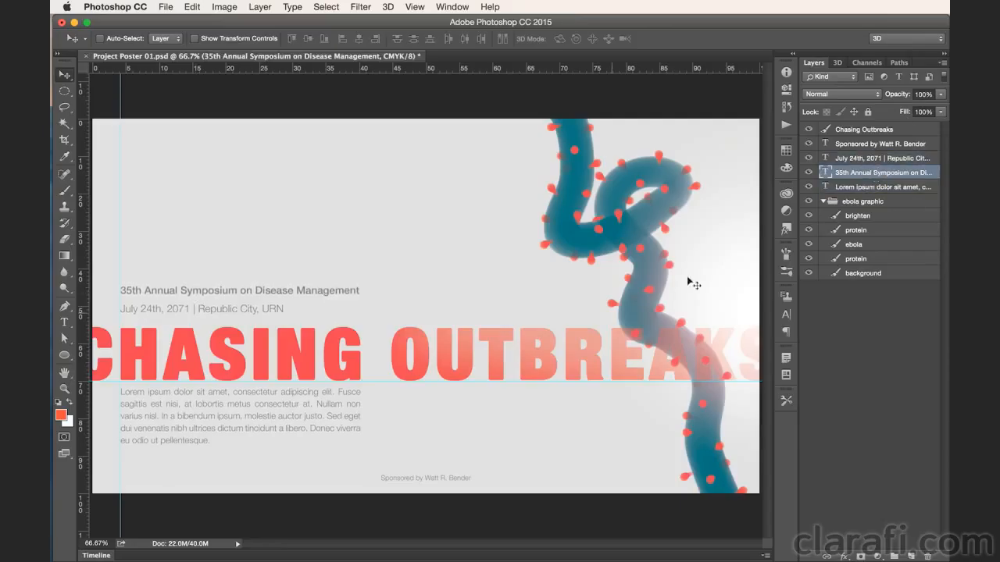
{"action": "left_click", "coordinate": [867, 157]}
{"action": "key", "text": "Down"}
{"action": "key", "text": "Down"}
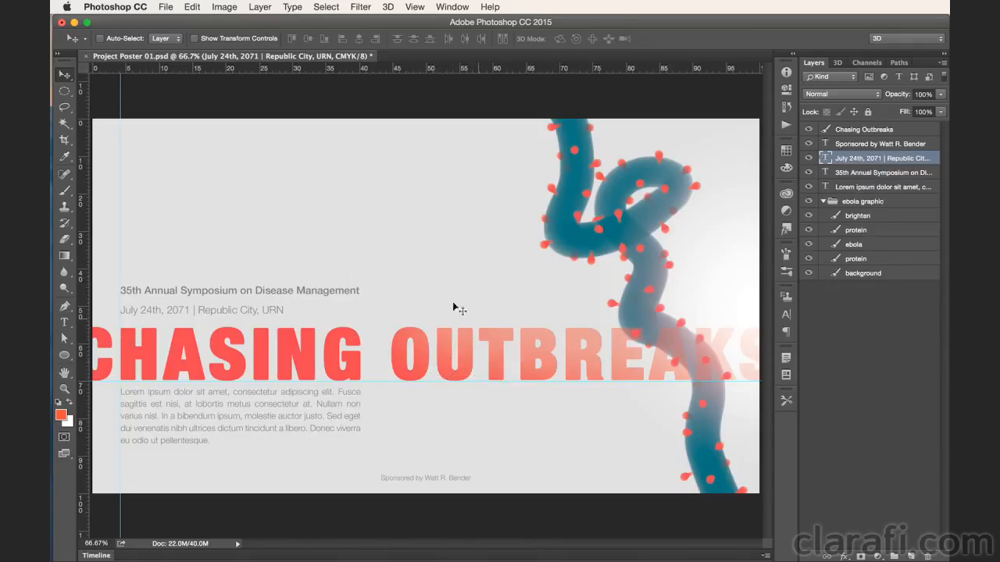
Turn off Extras to hide the guides
{"action": "left_click", "coordinate": [415, 7]}
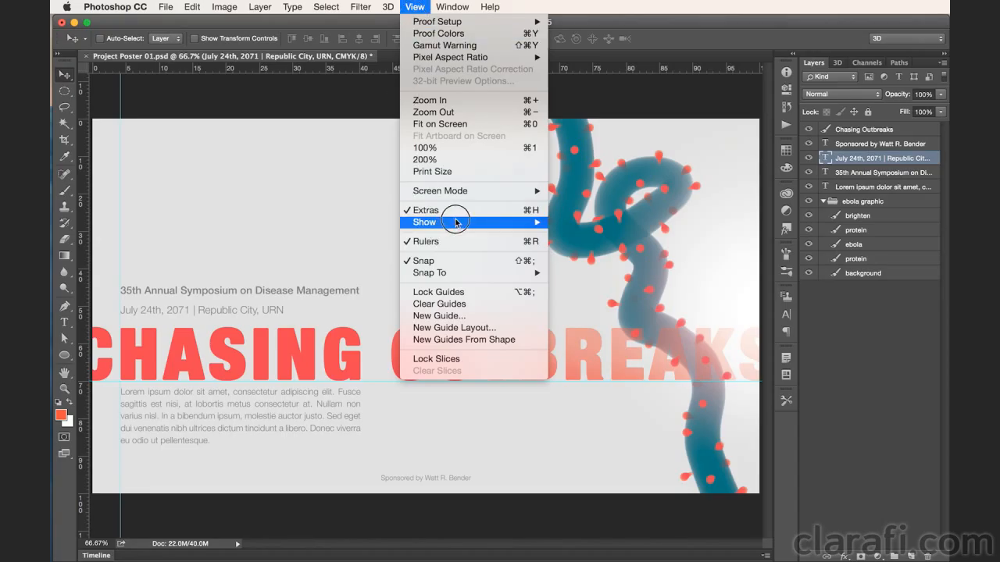
{"action": "left_click", "coordinate": [412, 214]}
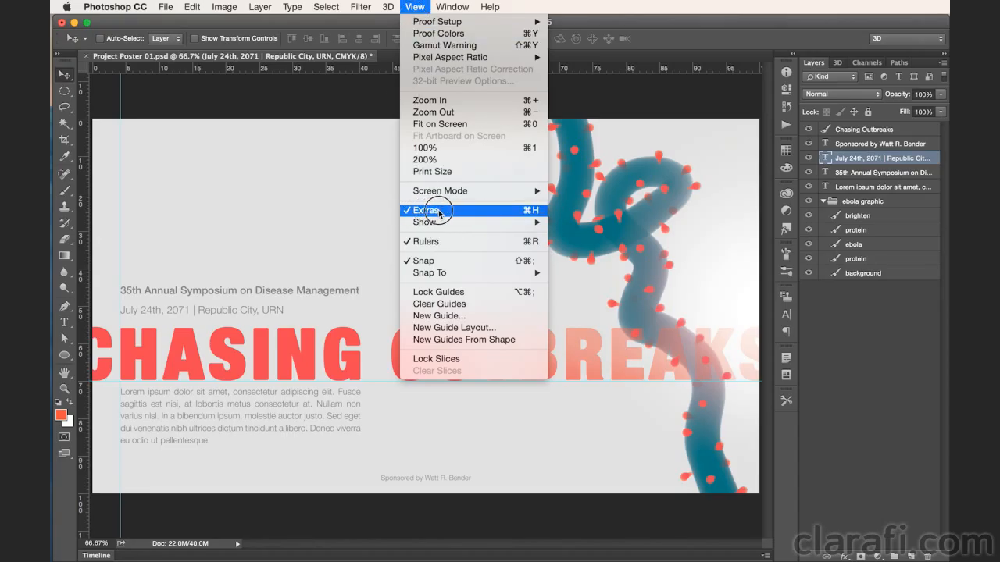